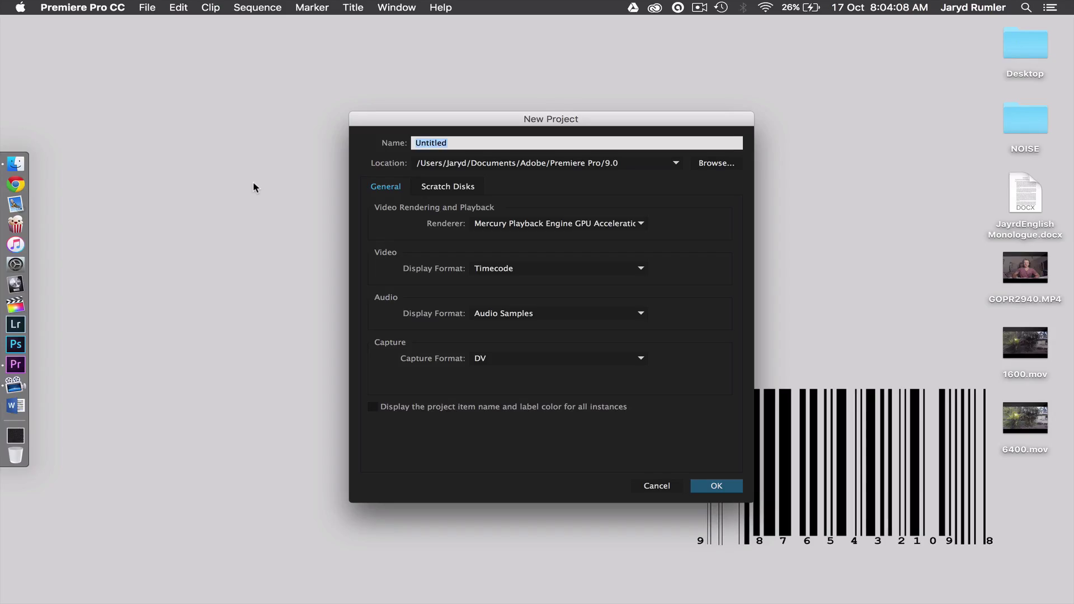
Name the new project Noise and import GOPR2935.MP4 from the NOISE folder
text(N)
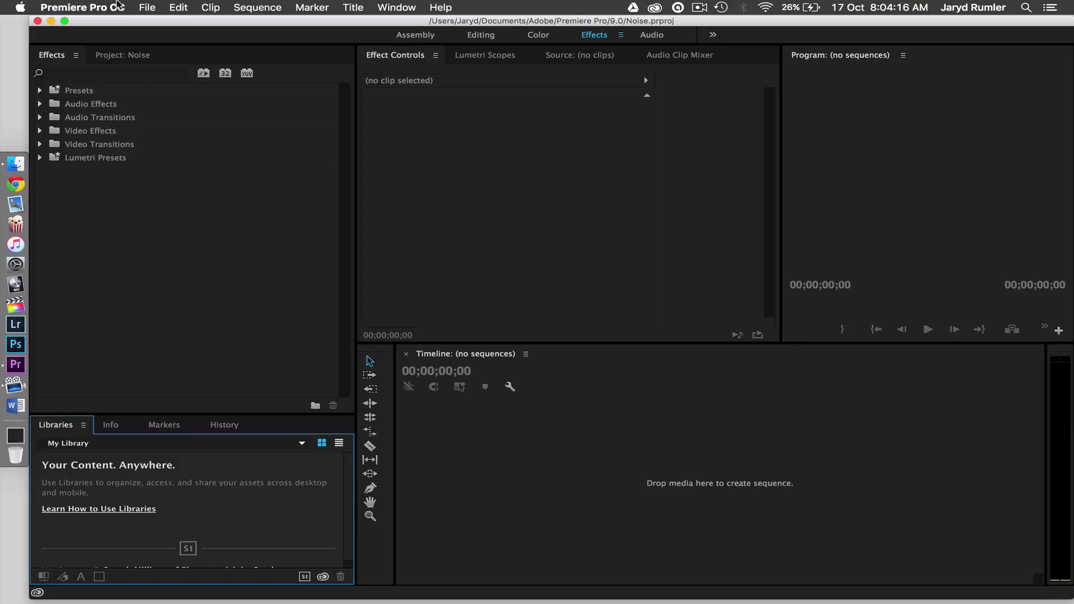
click(146, 8)
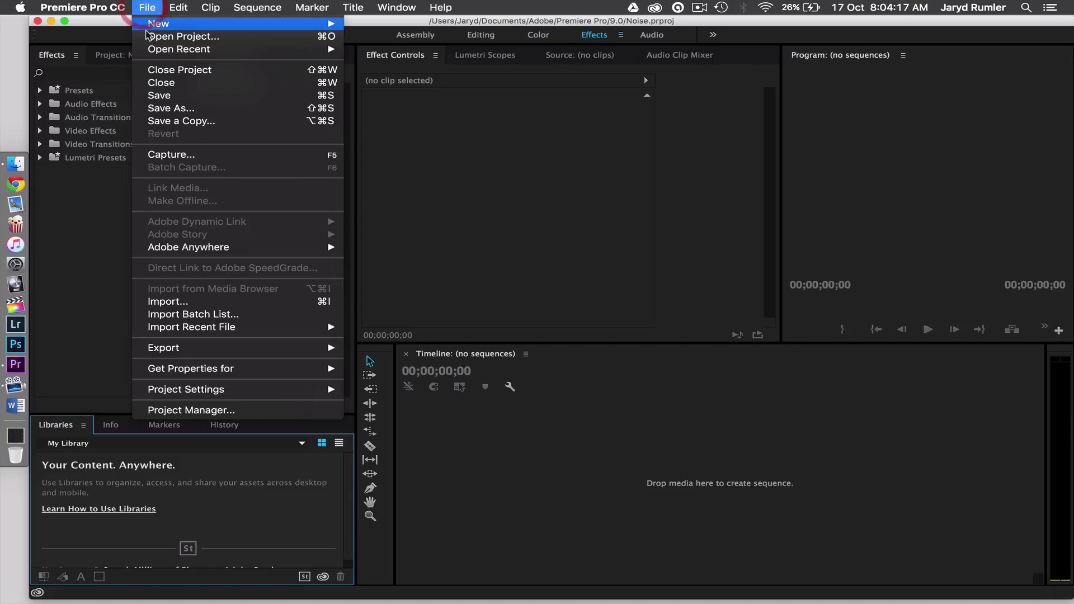
click(189, 303)
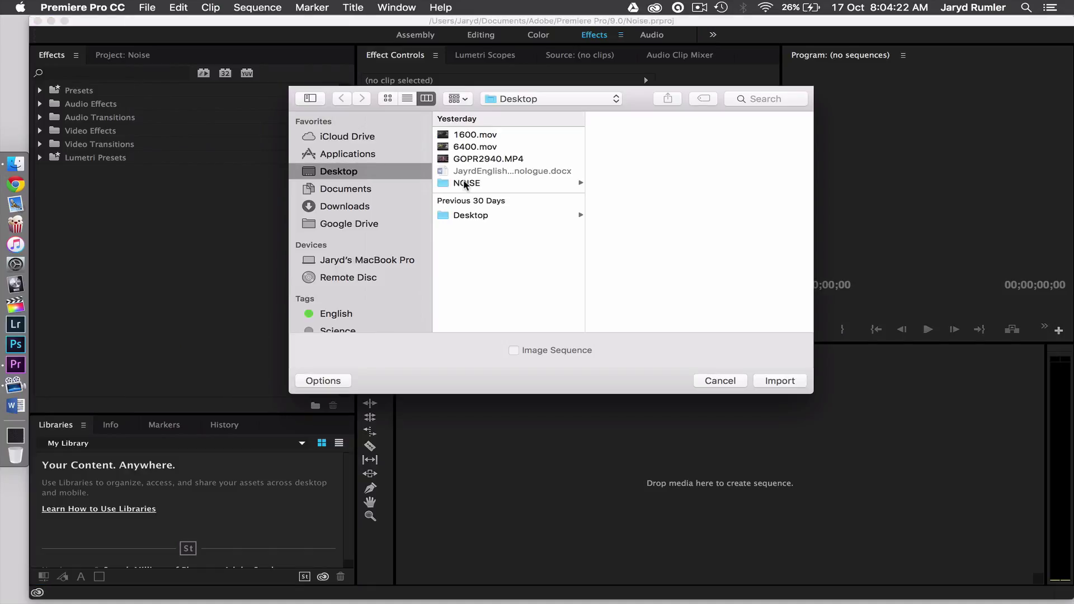
click(468, 184)
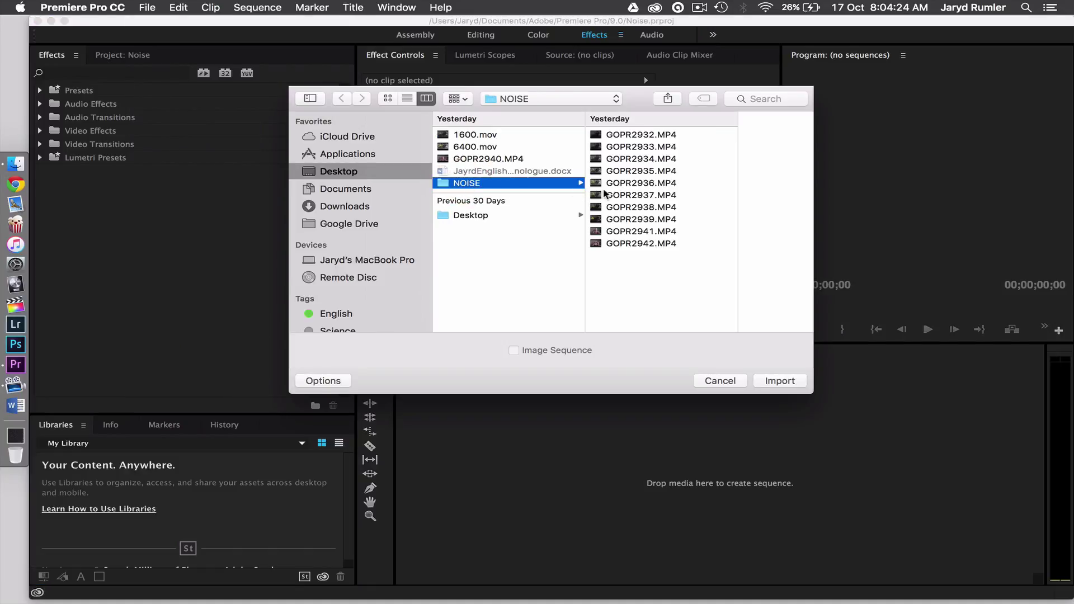
click(624, 174)
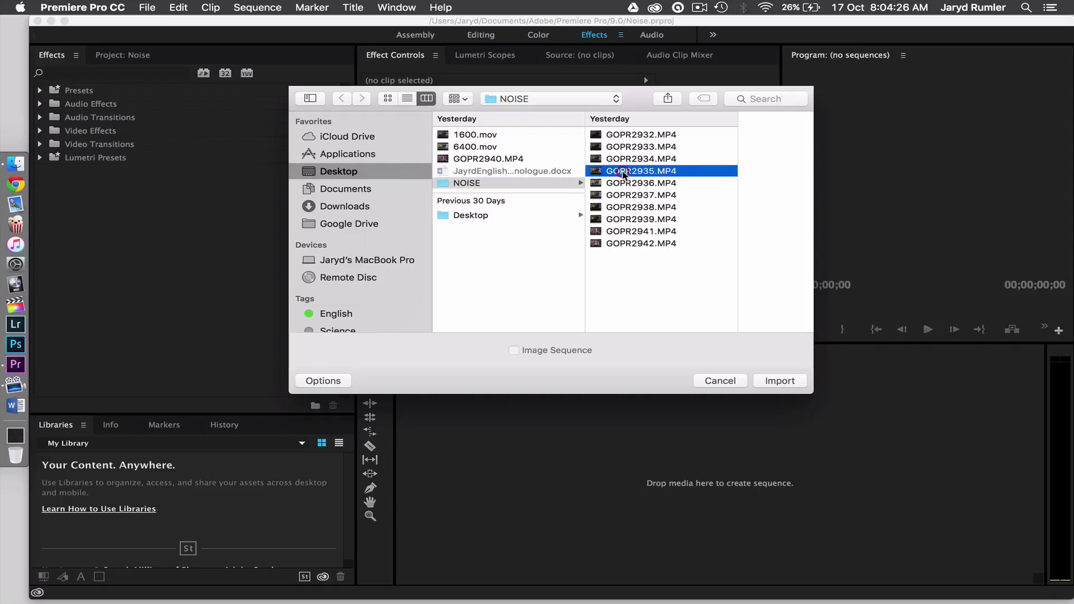
click(763, 381)
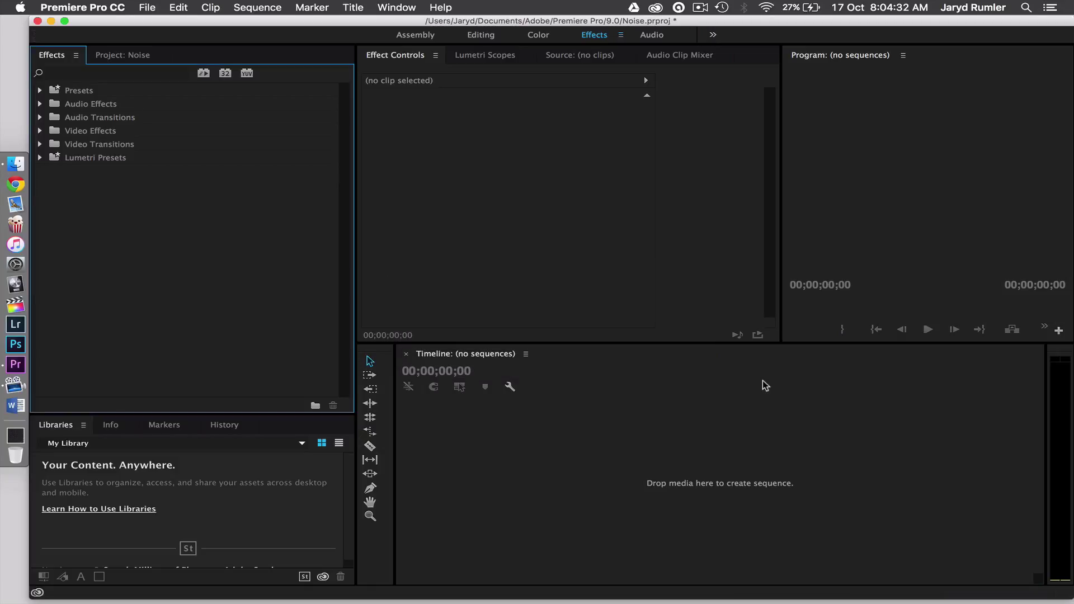
Drag GOPR2935.MP4 onto the timeline to make a GOPR2935 sequence, and set Program zoom to Fit
click(136, 56)
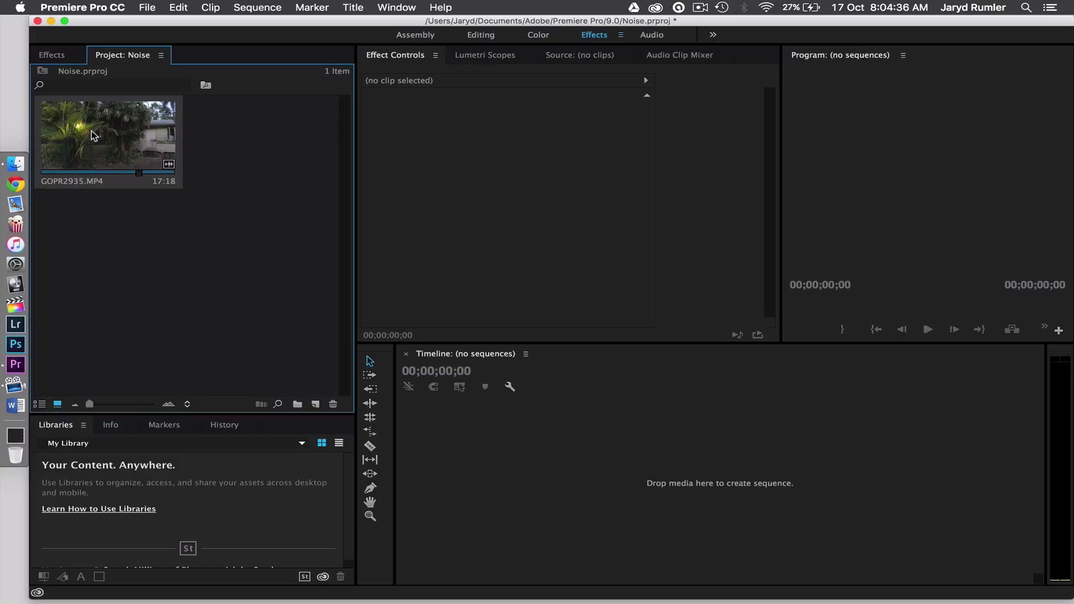
drag(114, 146, 447, 495)
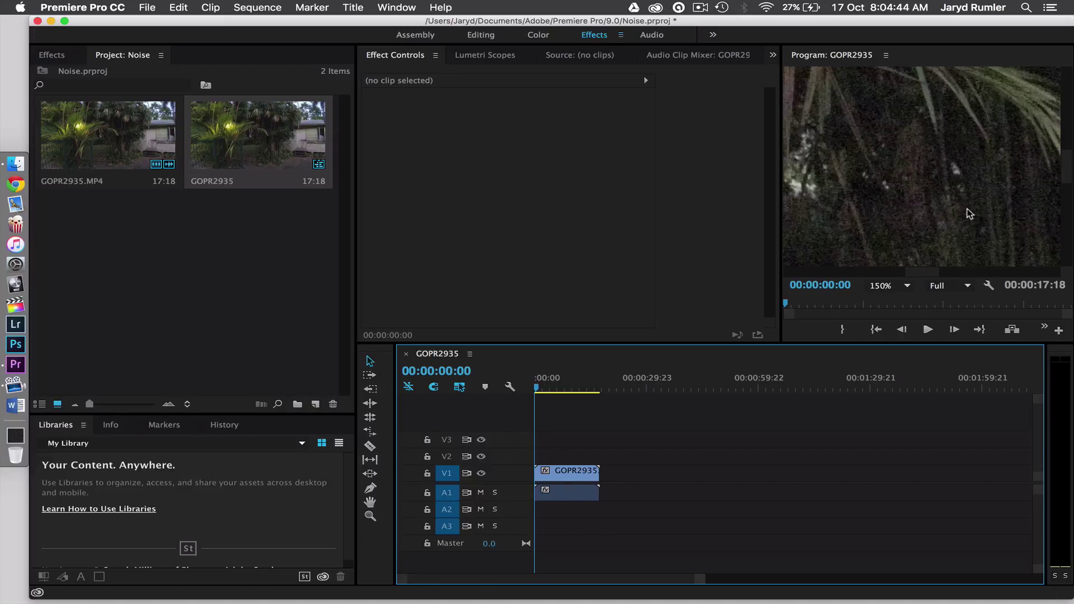
click(907, 287)
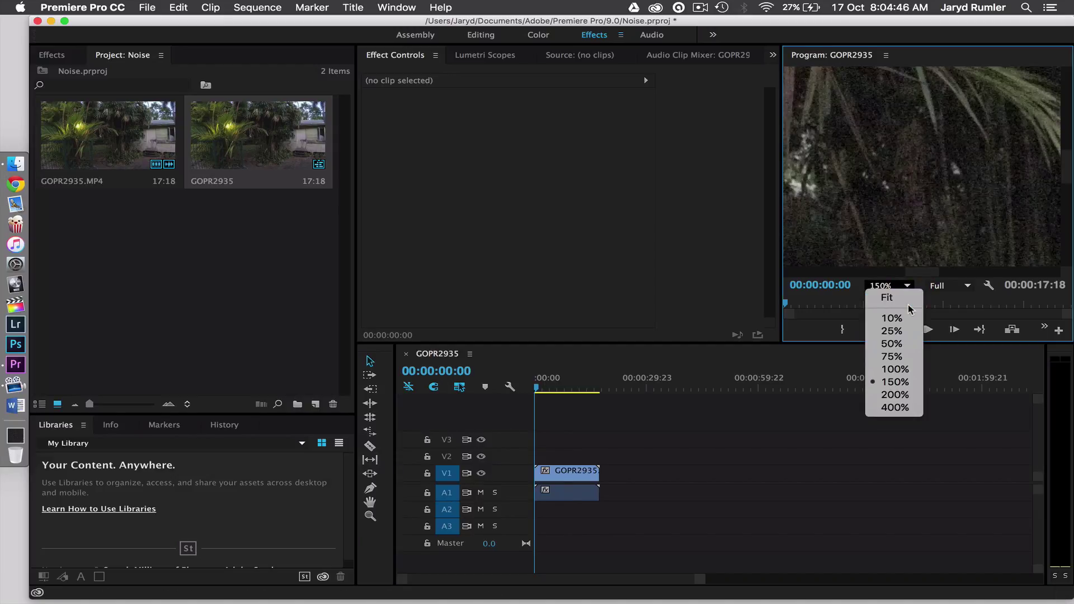
click(908, 296)
click(906, 296)
click(907, 296)
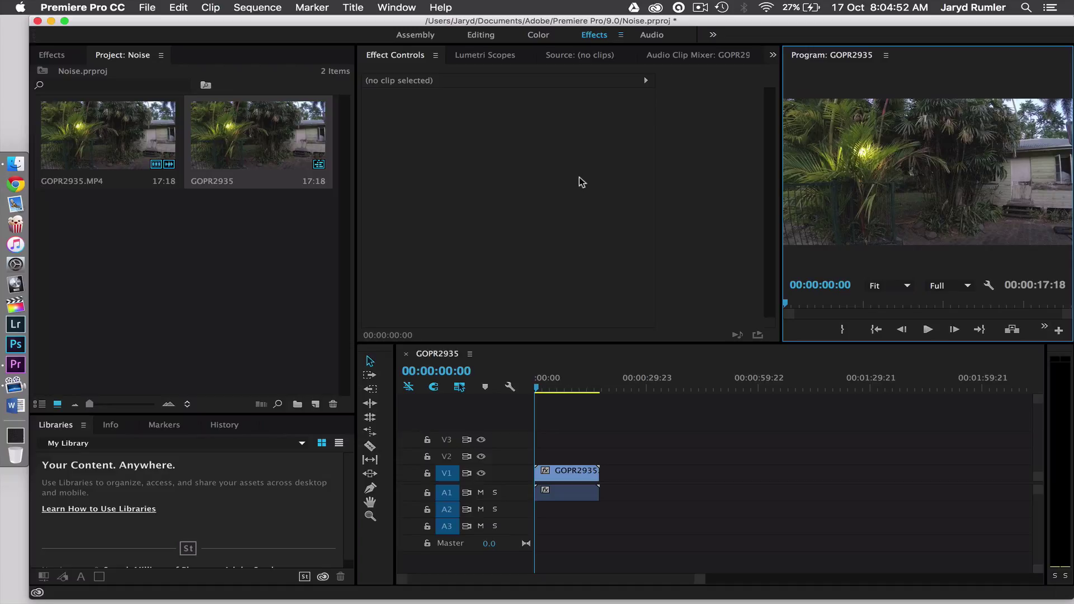
Drag Denoiser II from Video Effects > Red Giant Denoiser II onto the GOPR2935 timeline clip
click(70, 56)
click(40, 131)
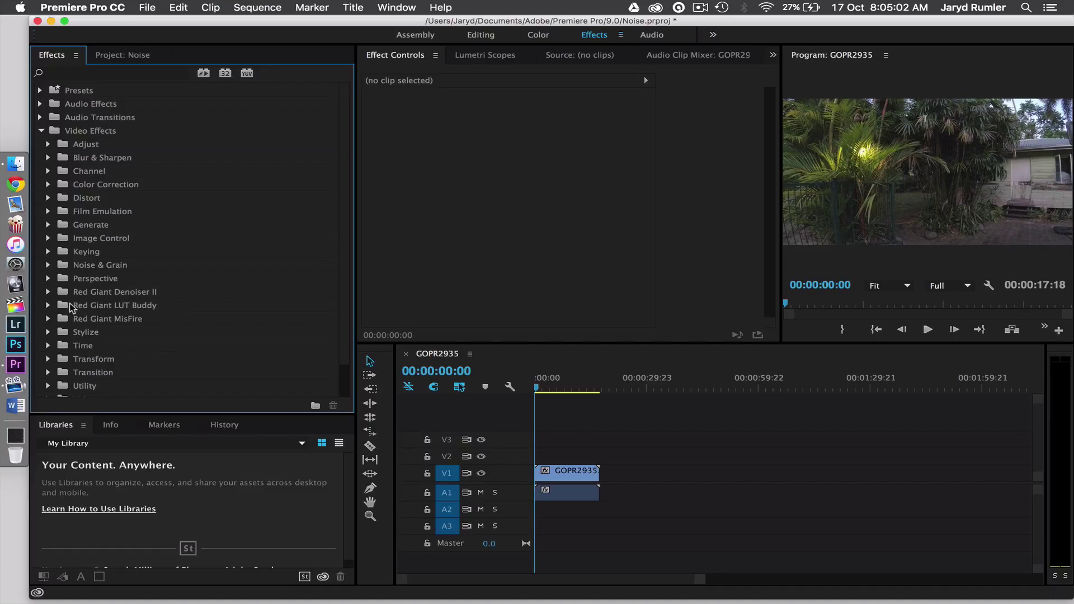
click(48, 291)
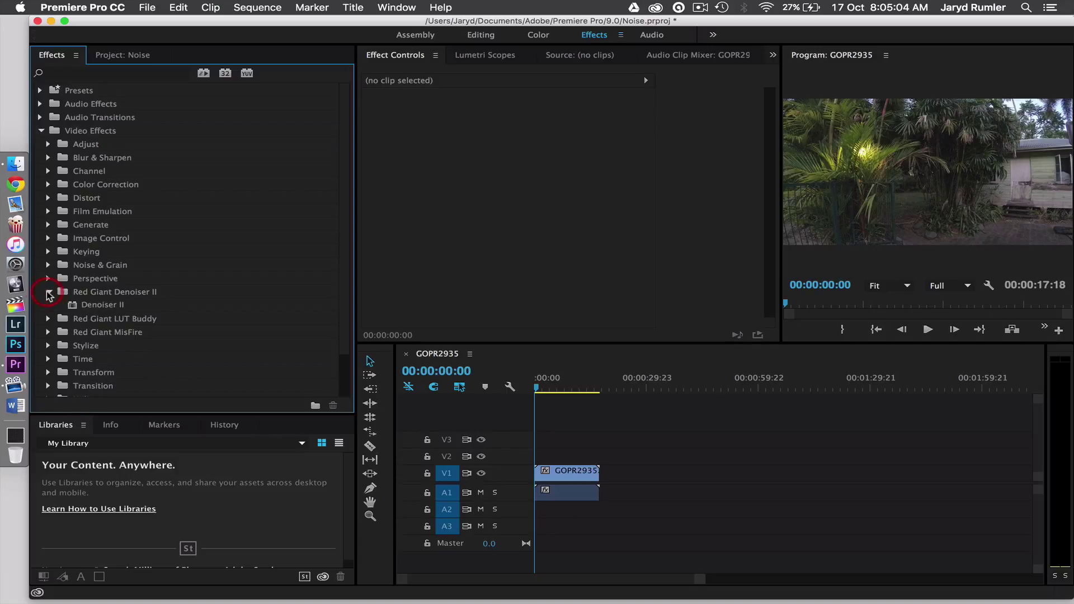
click(87, 306)
drag(86, 308, 588, 478)
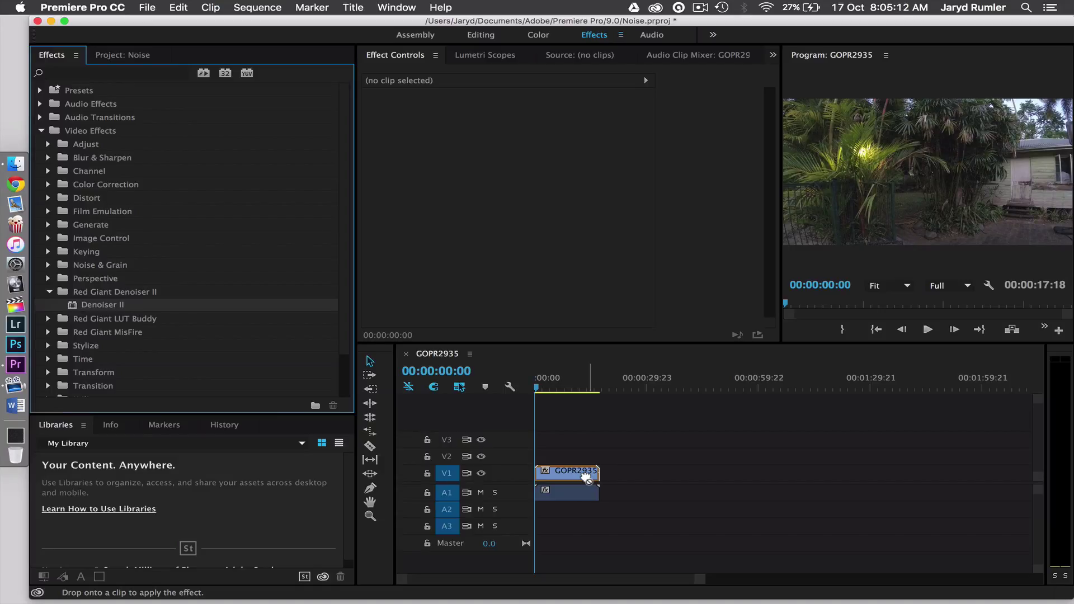
drag(585, 477, 586, 480)
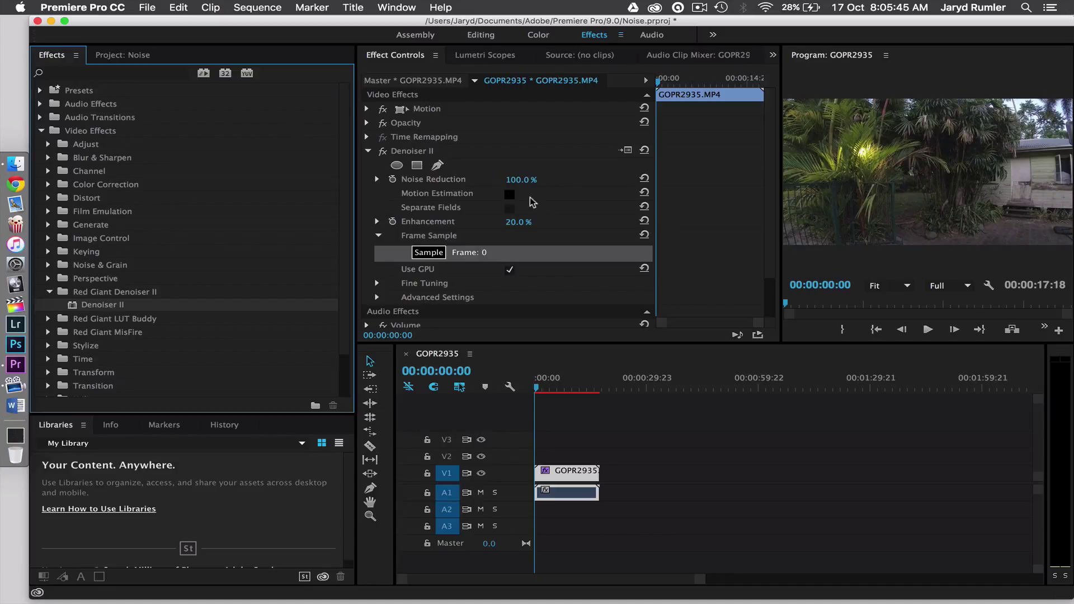
Zoom the Program monitor to 150% and set Denoiser II Noise Reduction to 180%
click(908, 287)
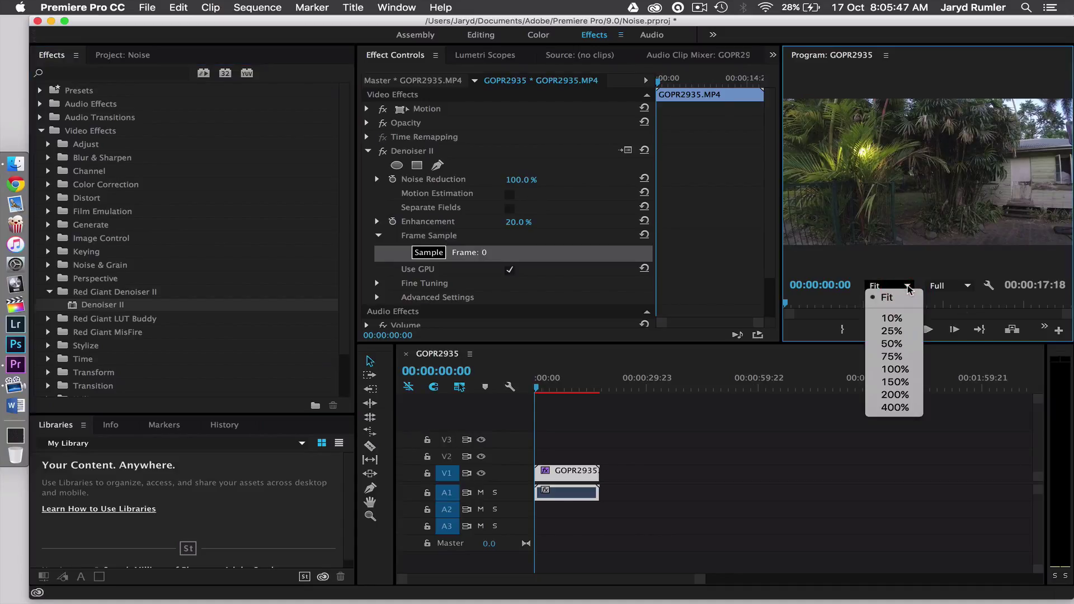
click(896, 382)
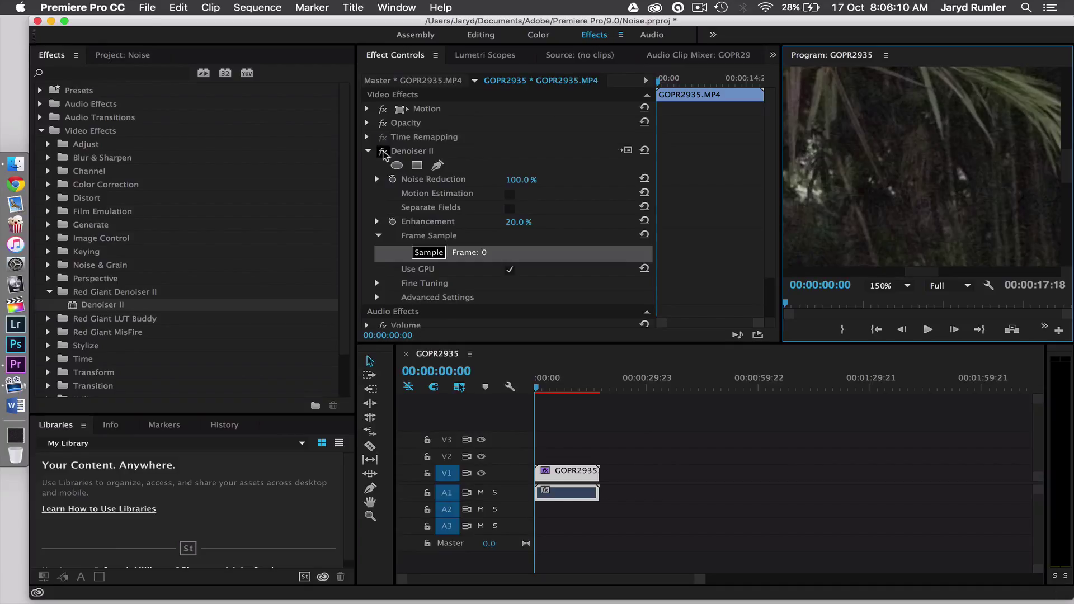
click(383, 151)
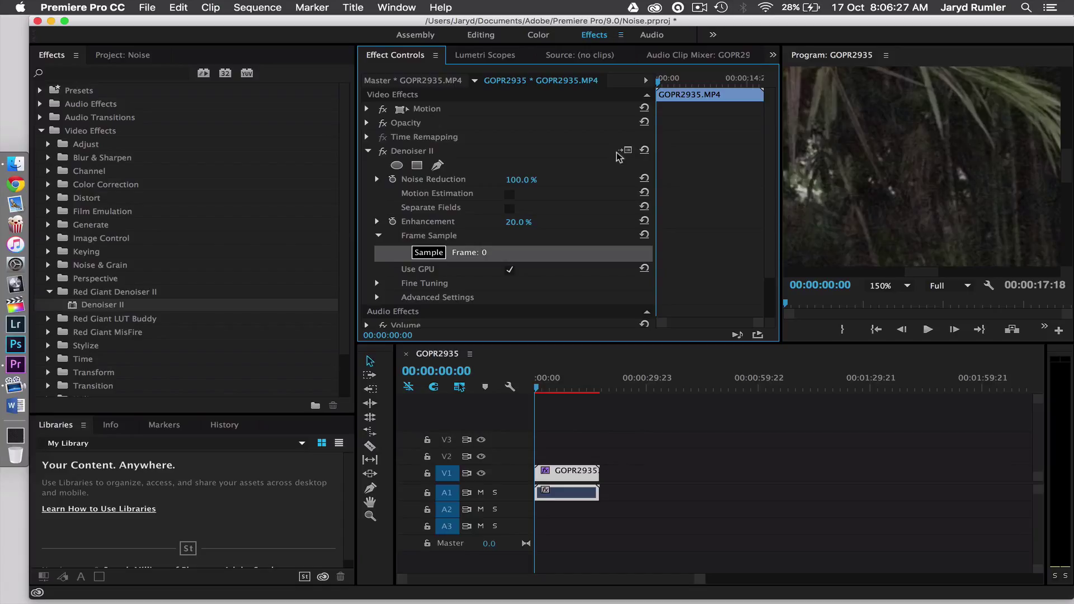
click(521, 179)
text(180)
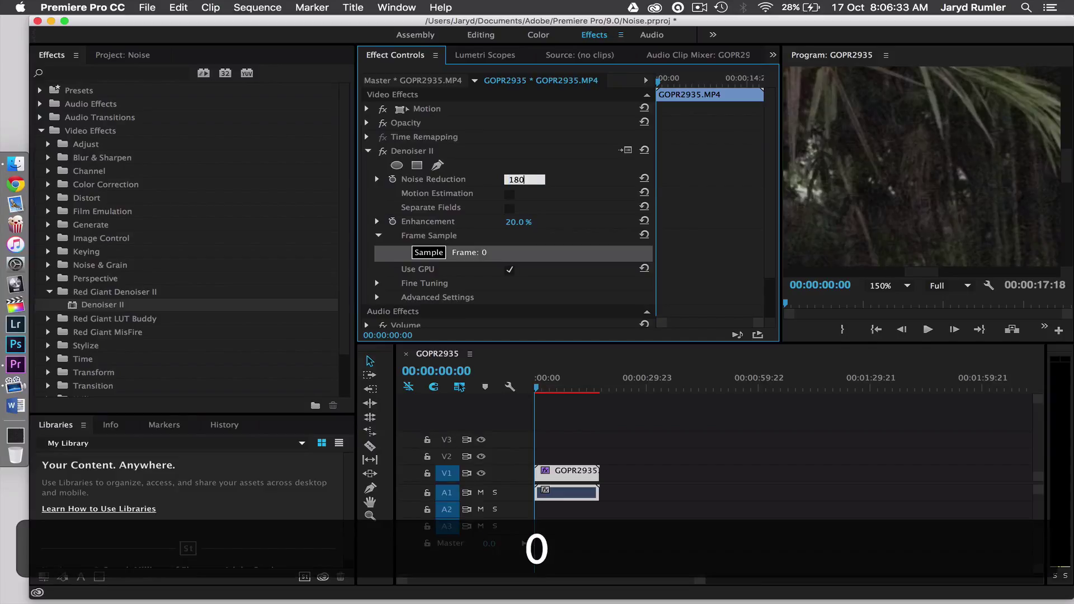
key(Return)
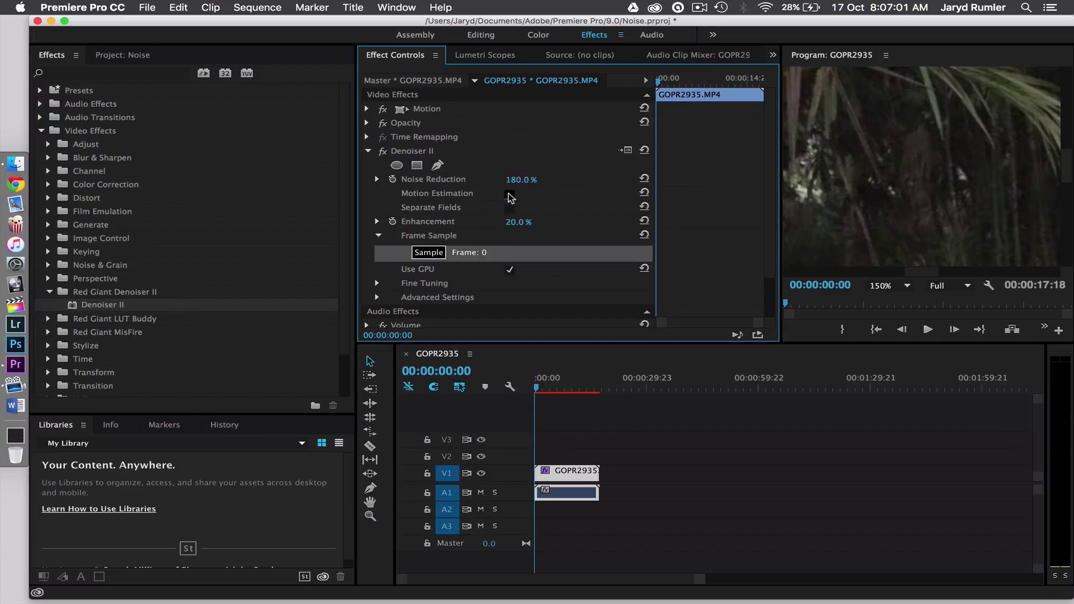
Turn on Motion Estimation in the Denoiser II settings
click(510, 194)
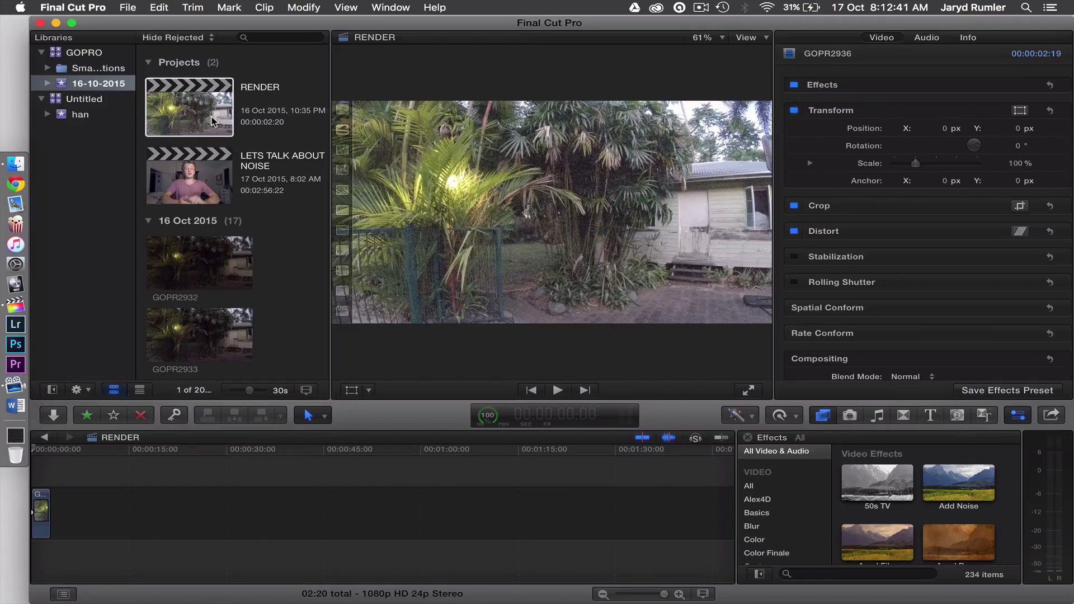
Create a new Final Cut project named 'noise example'
click(127, 8)
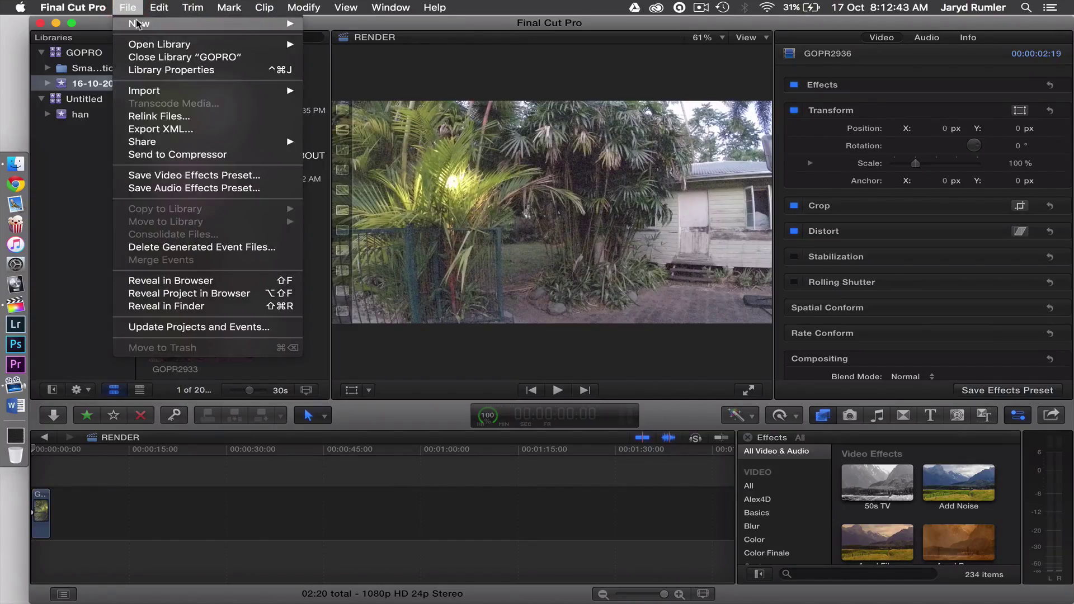
mouse_move(140, 24)
click(326, 26)
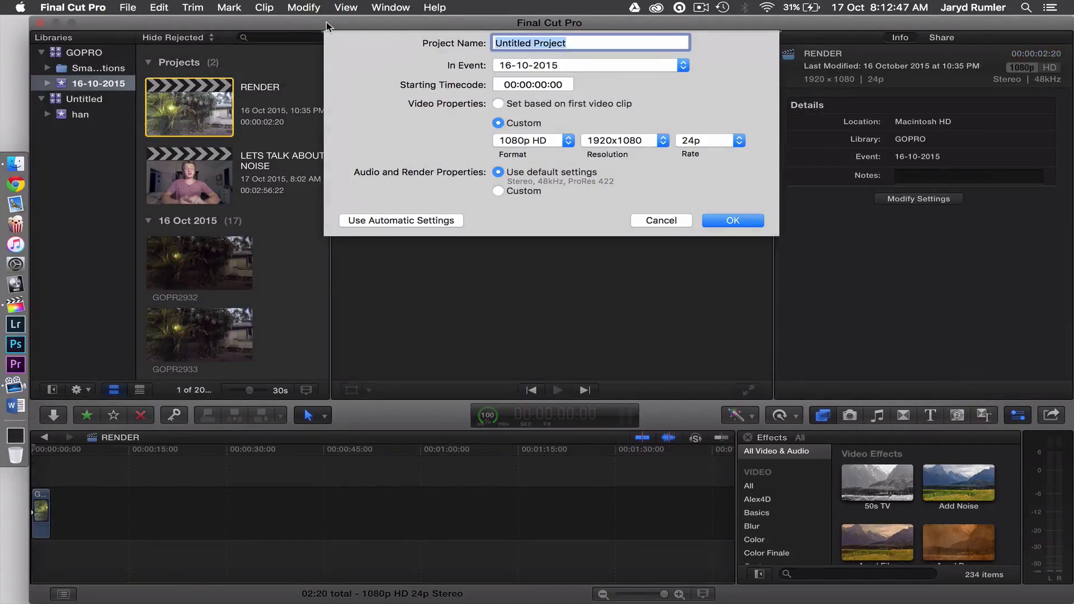
text(noise examp)
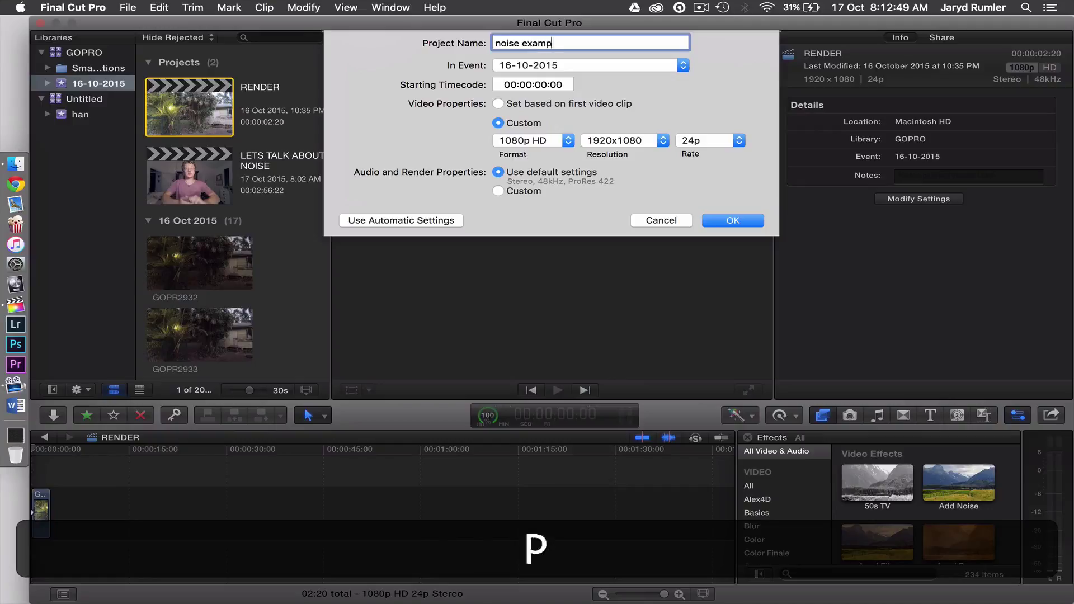
text(le)
key(Return)
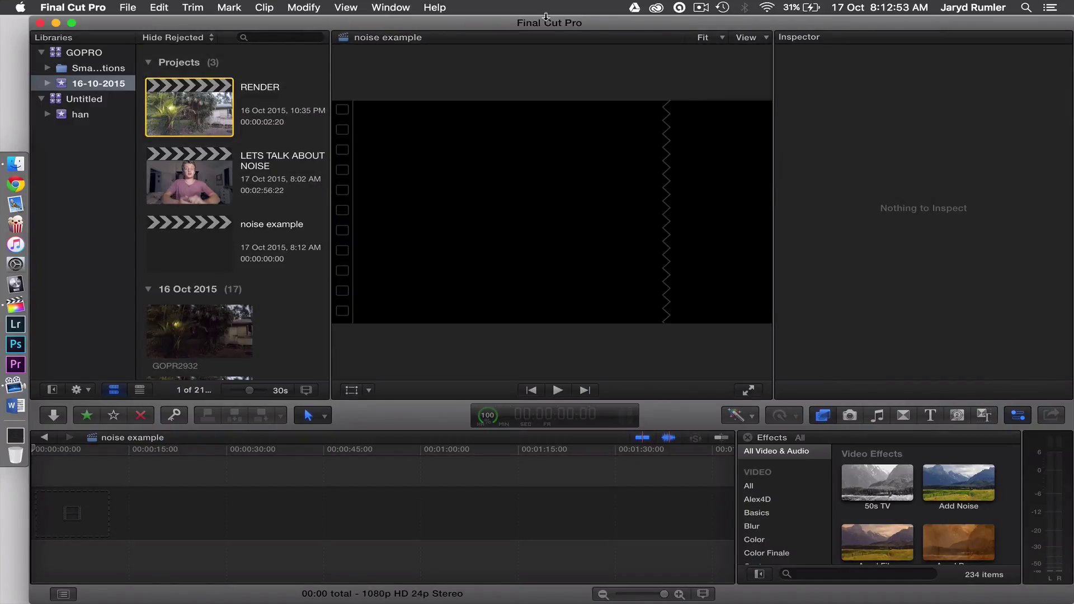
Drag 1600.mov from the desktop into the noise example timeline and play it back
drag(545, 17, 472, 16)
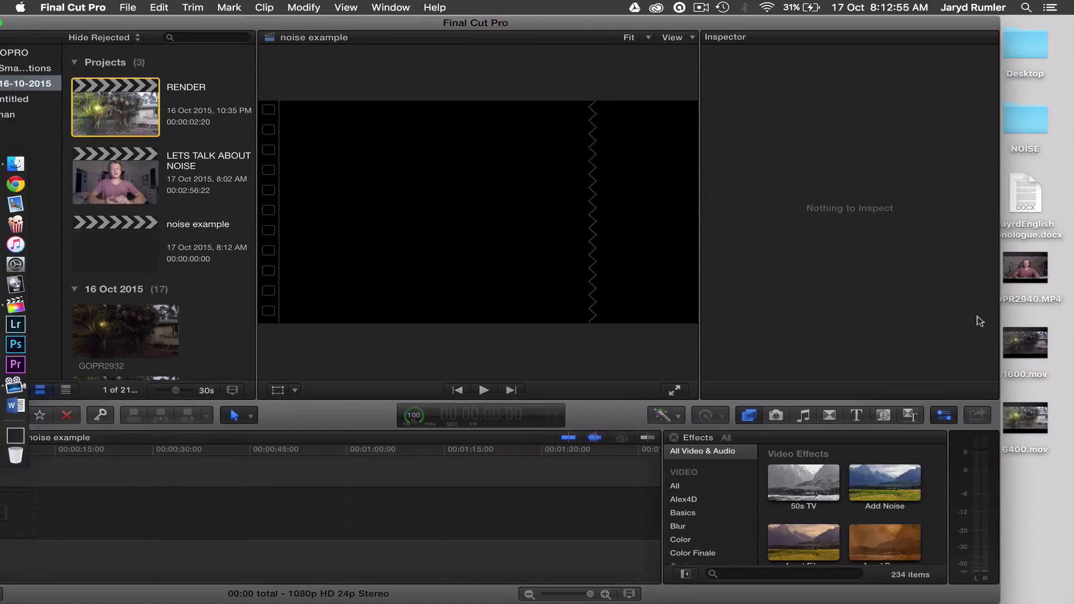
drag(1025, 343, 233, 498)
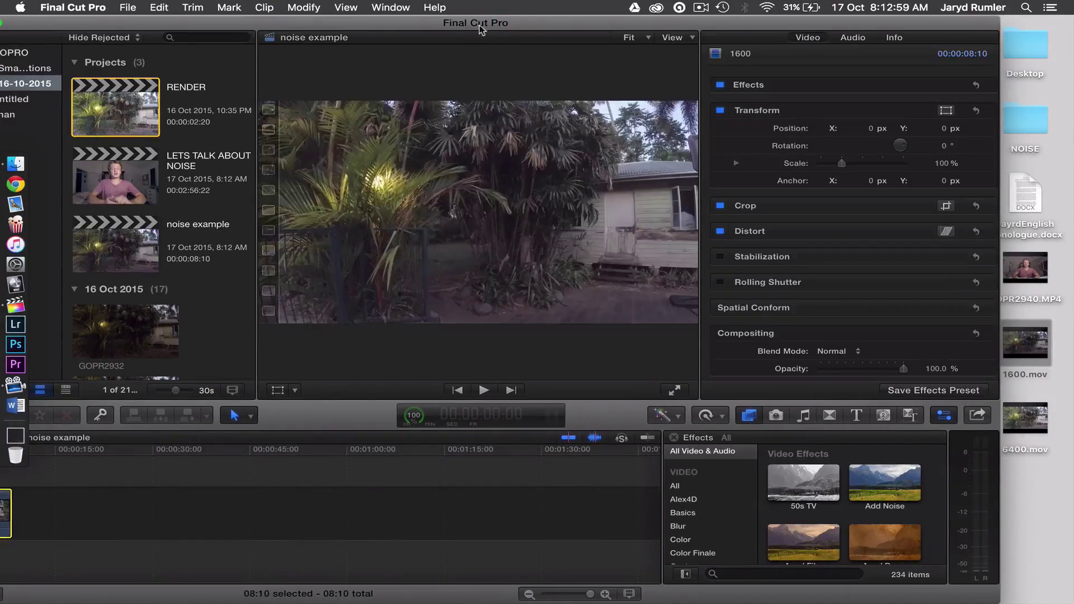
drag(480, 29, 581, 29)
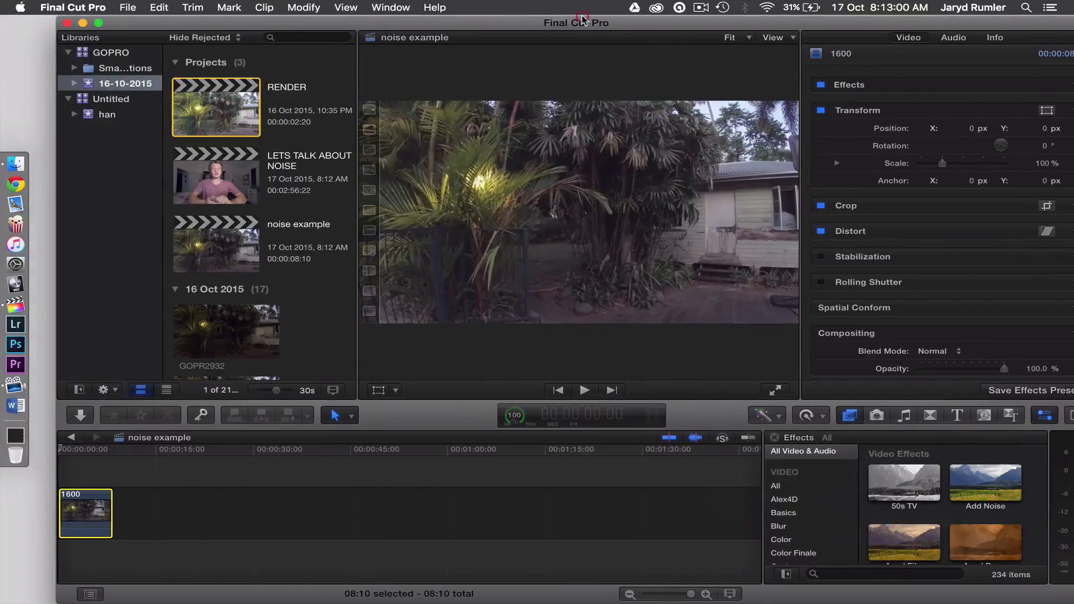
click(62, 450)
click(589, 392)
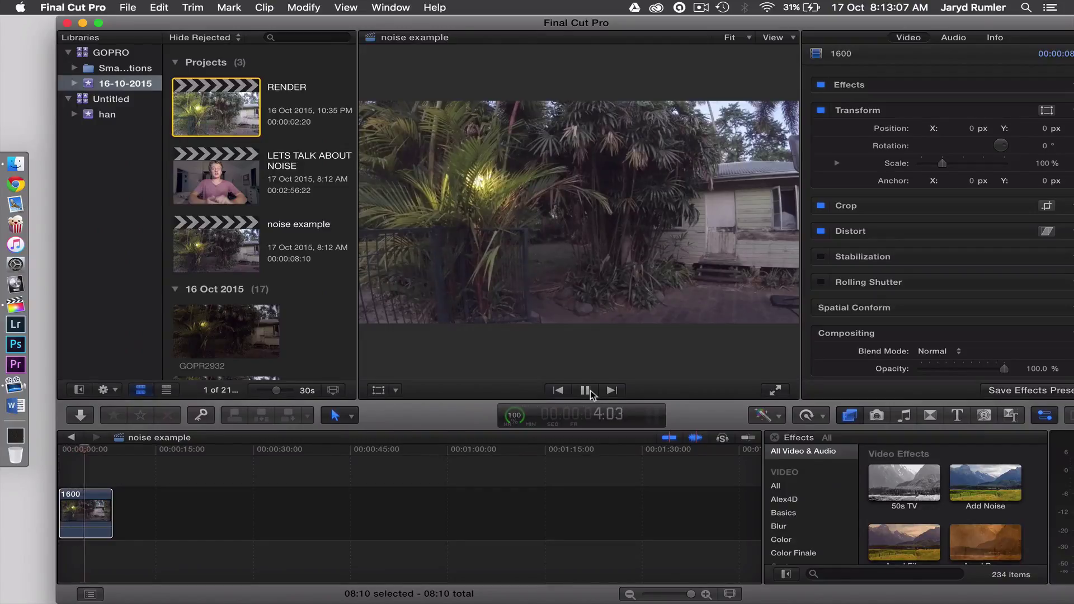
click(590, 391)
Apply Color Correction to the 1600 clip, then delete it again
drag(564, 25, 556, 26)
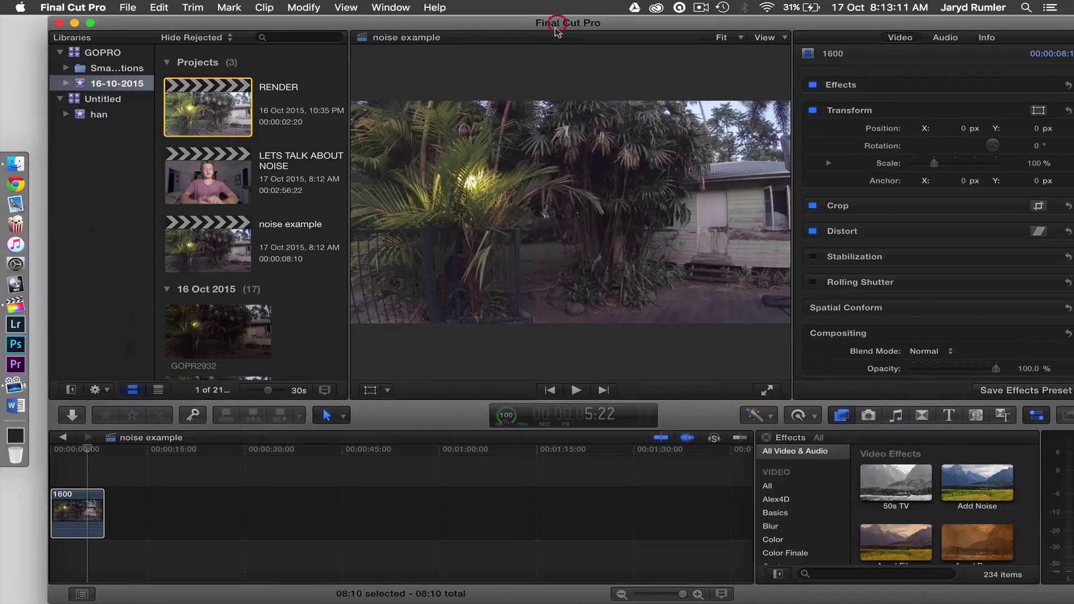
click(797, 539)
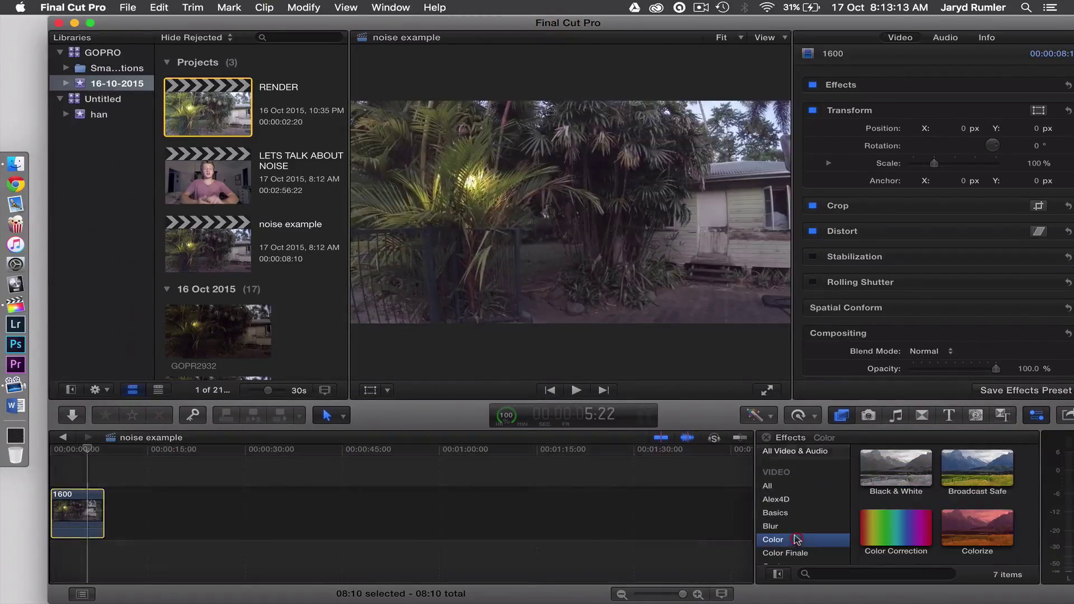
drag(895, 529, 80, 501)
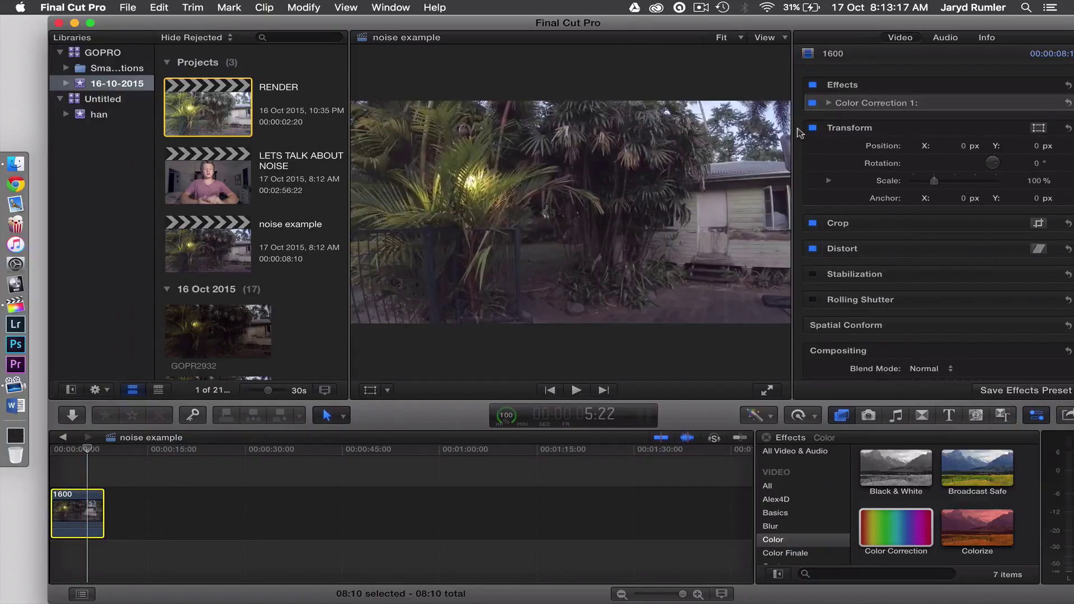
click(845, 104)
key(BackSpace)
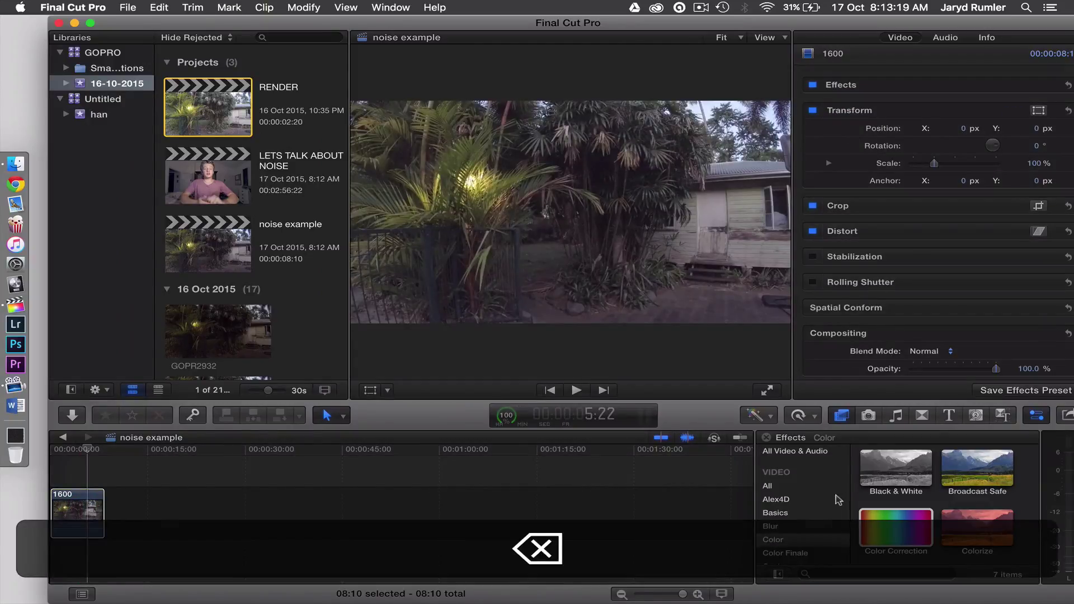
Apply ColorFinale to the 1600 clip and set its Mix to 80
click(812, 553)
drag(895, 470, 76, 507)
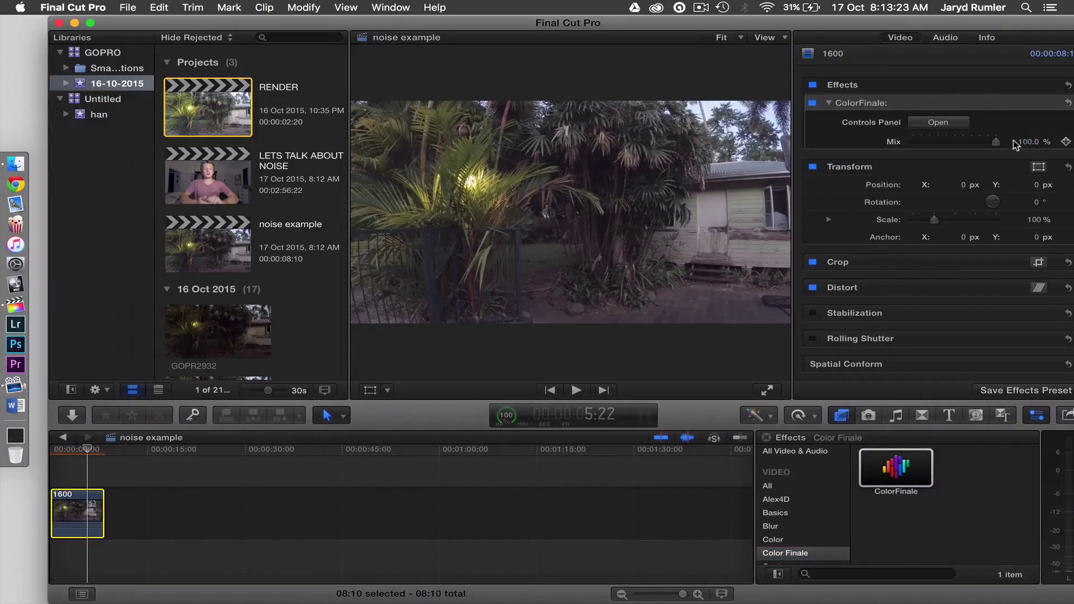
click(1016, 142)
text(80)
key(Return)
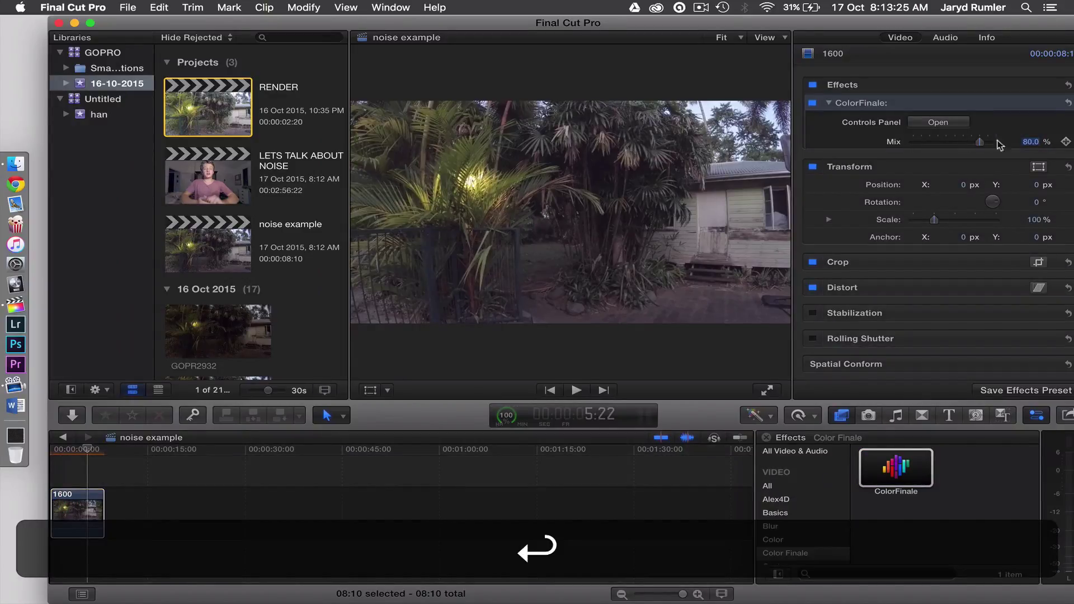
Apply the Kodak2393 - Rec709 LUT in Color Finale, then reopen the controls to check it
click(939, 122)
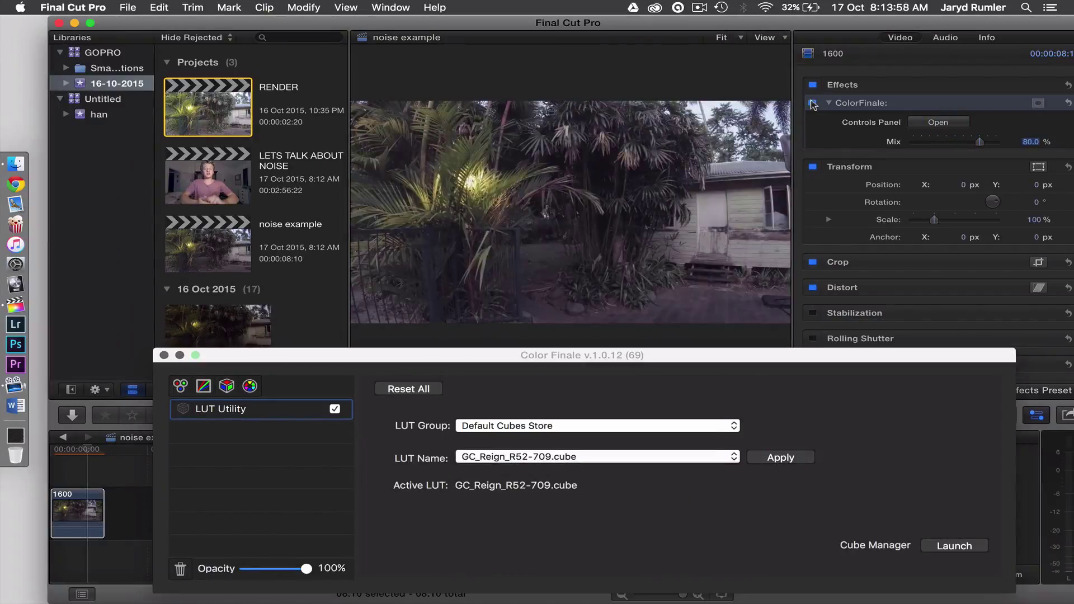
click(783, 458)
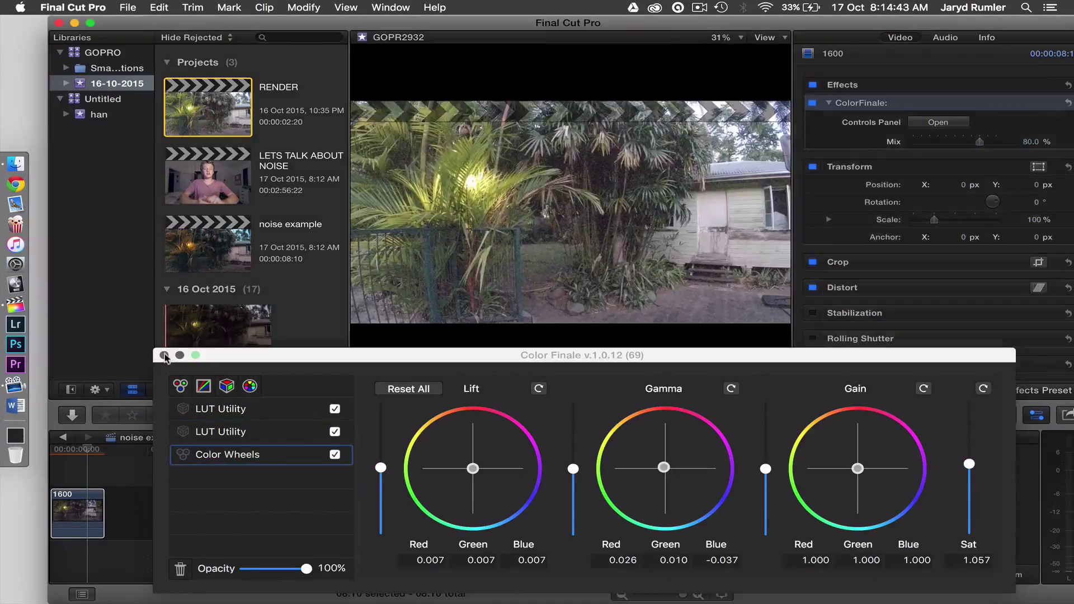
click(164, 356)
click(168, 352)
click(76, 495)
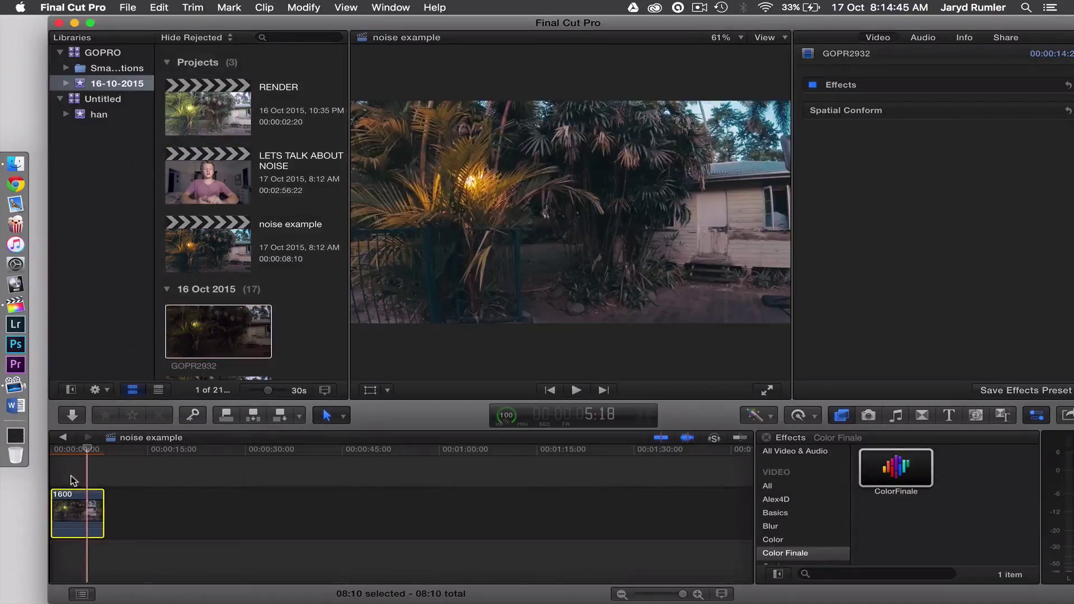
click(162, 357)
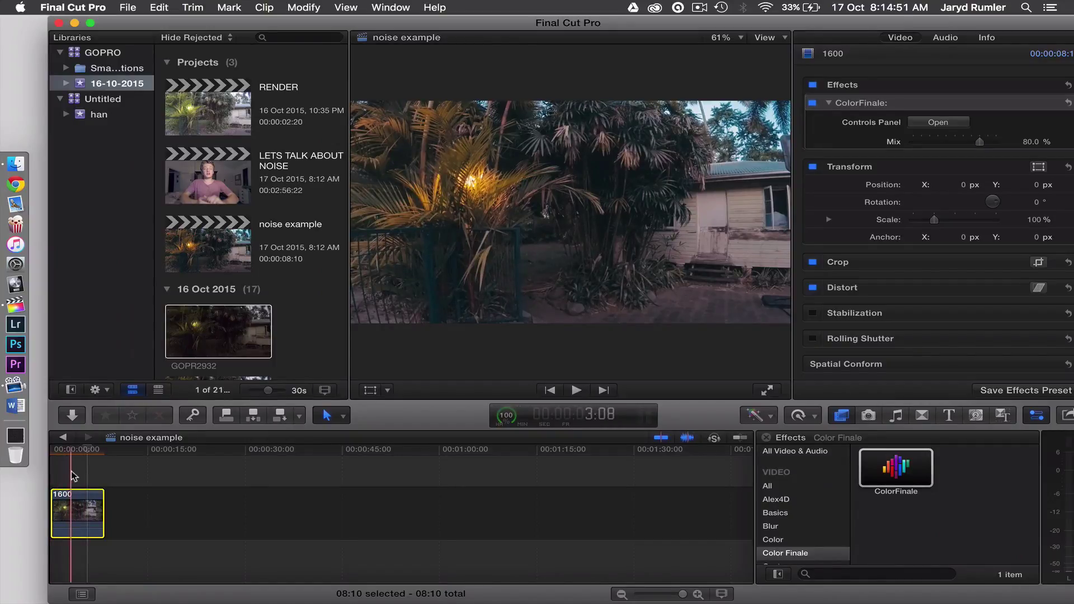
Find Grey.png with a Spotlight search for 'grey' and drop it above the 1600 clip
key(super+space)
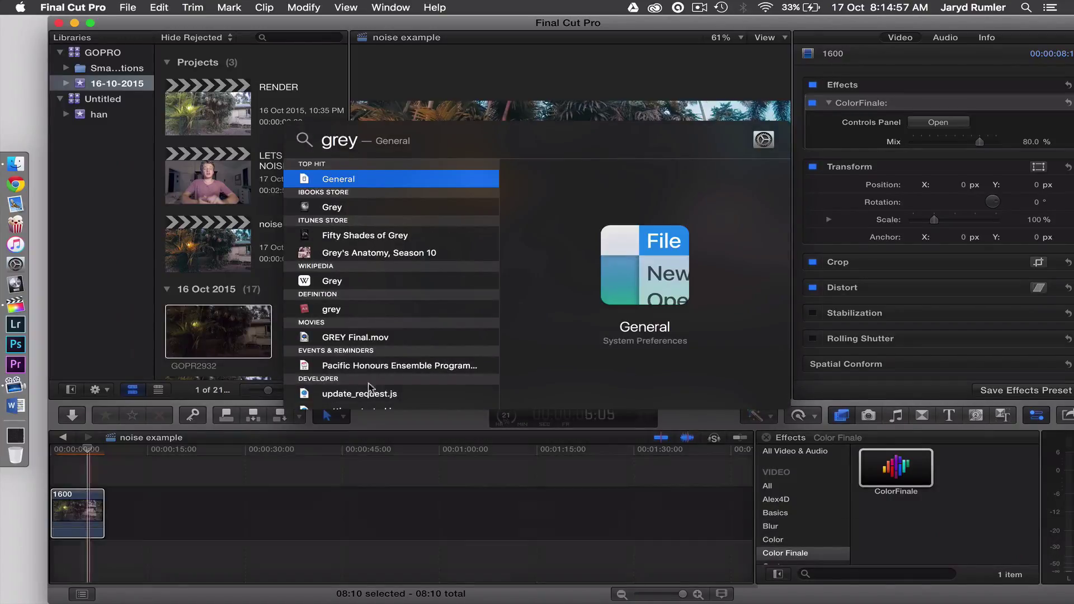
scroll(384, 342, down, 3)
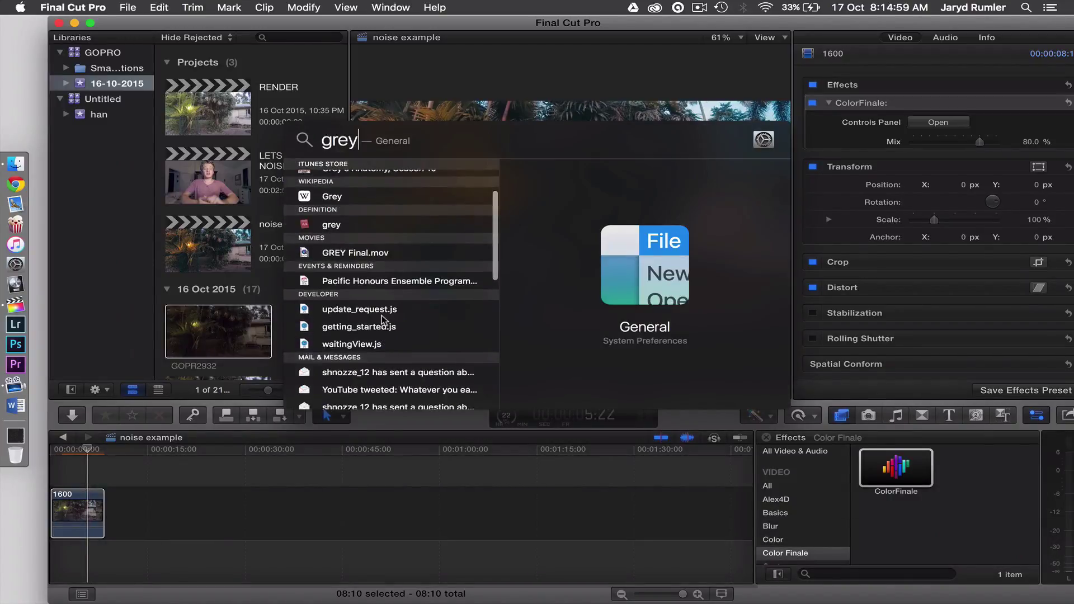
scroll(382, 315, up, 4)
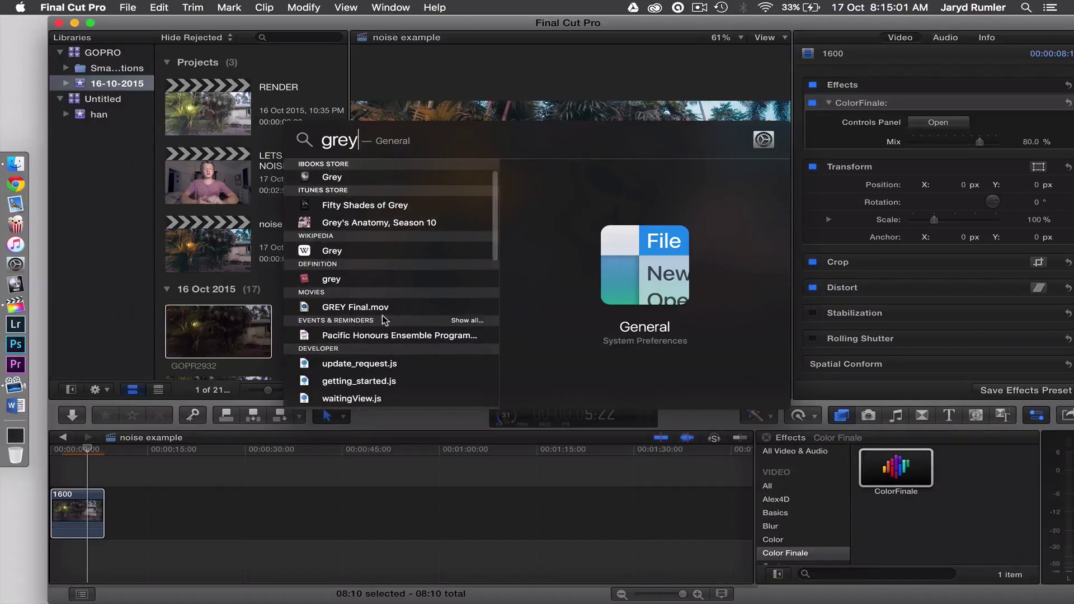
scroll(382, 314, down, 10)
scroll(381, 315, down, 3)
click(384, 287)
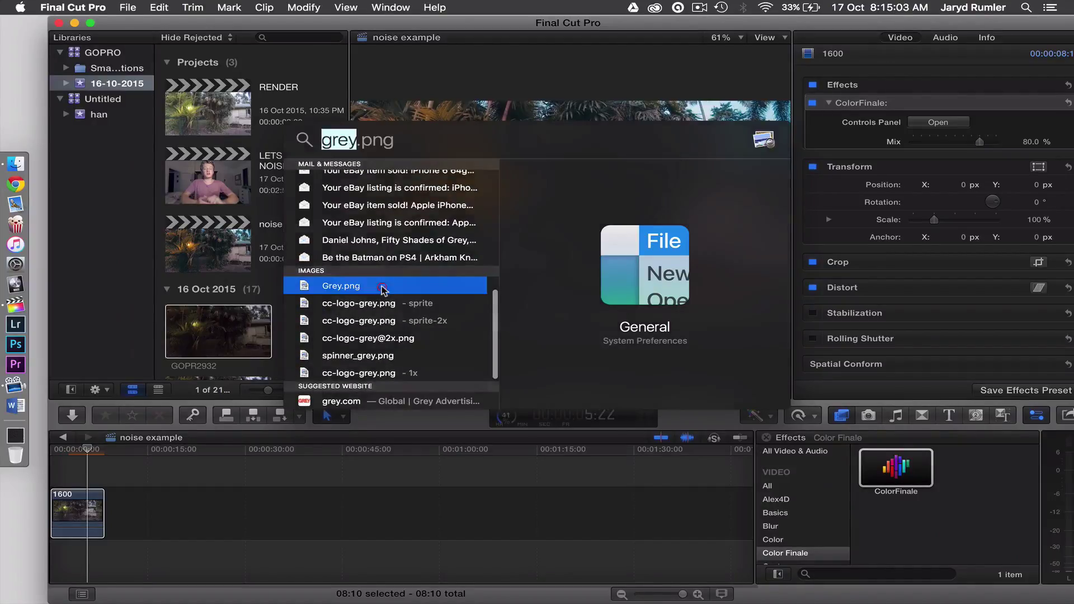
drag(383, 289, 56, 471)
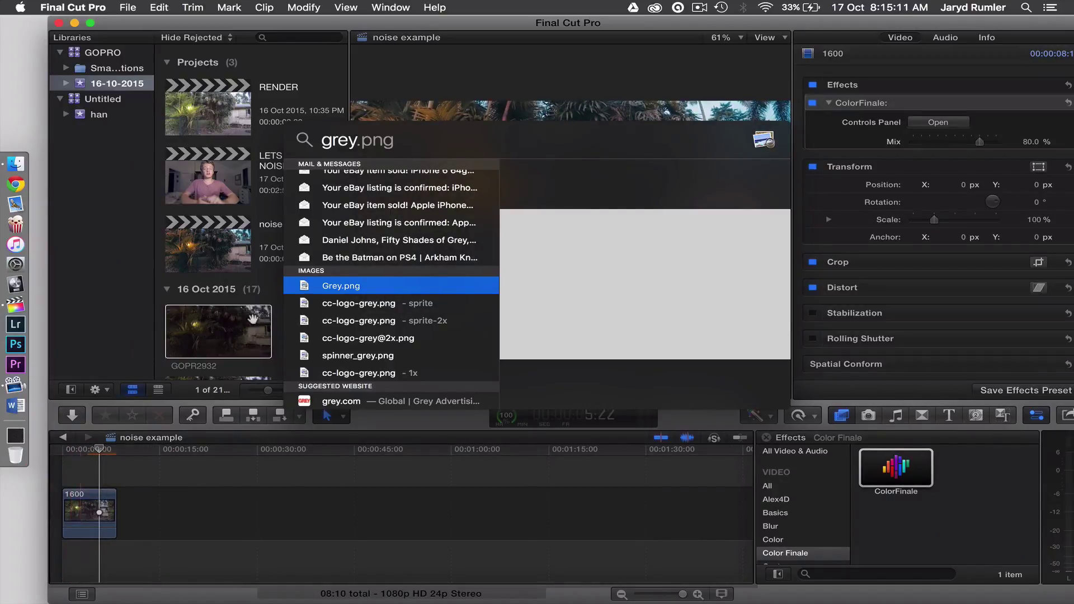
drag(336, 291, 81, 464)
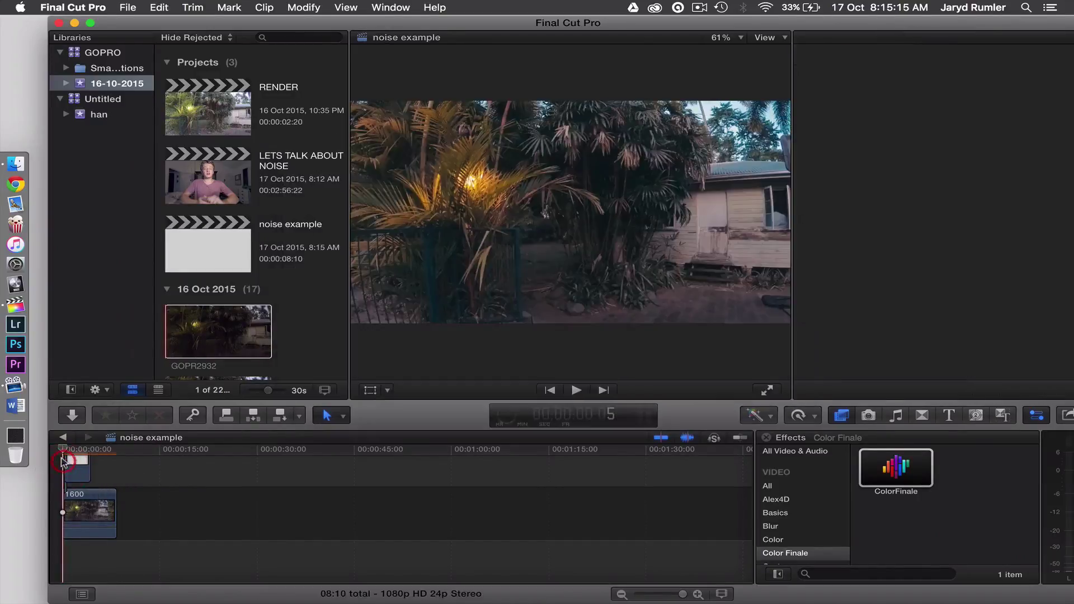
Give the grey clip Difference blend mode and 1.0% opacity, then play the result
click(83, 464)
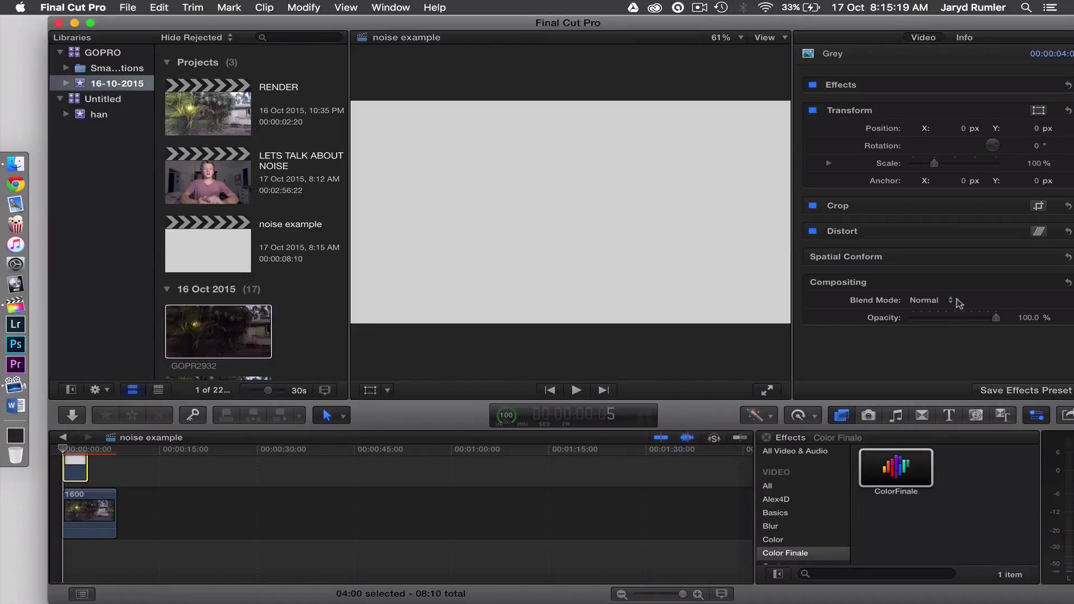
click(958, 302)
click(950, 527)
text(1)
key(Return)
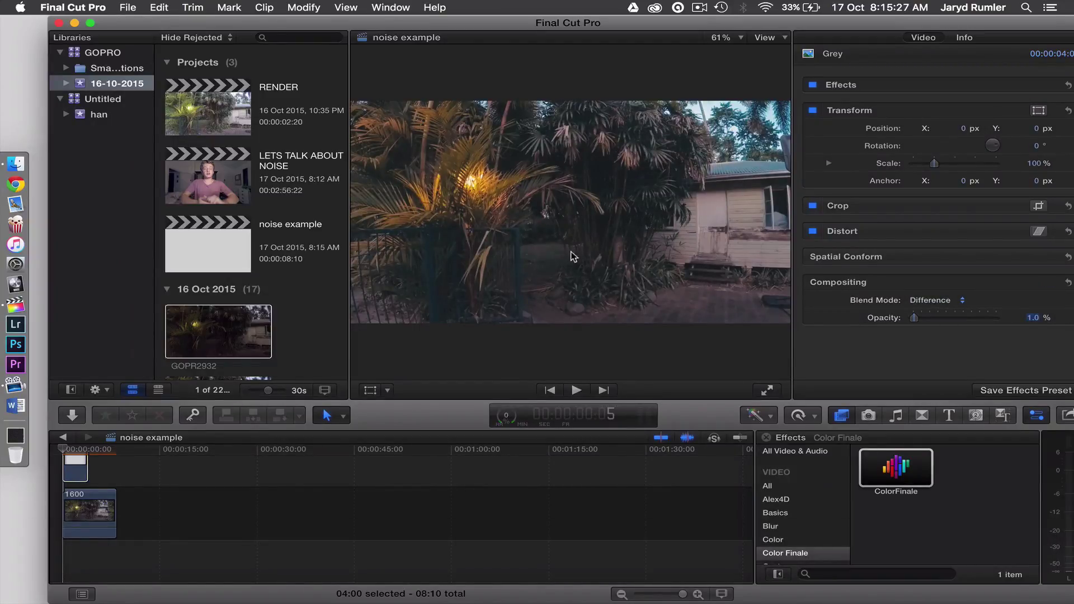
click(576, 390)
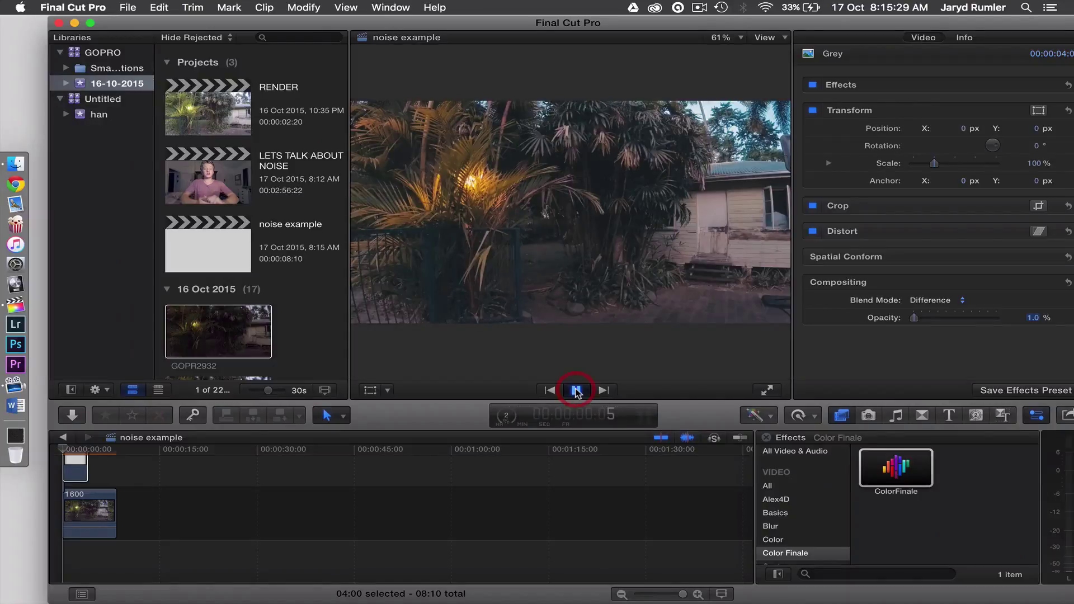